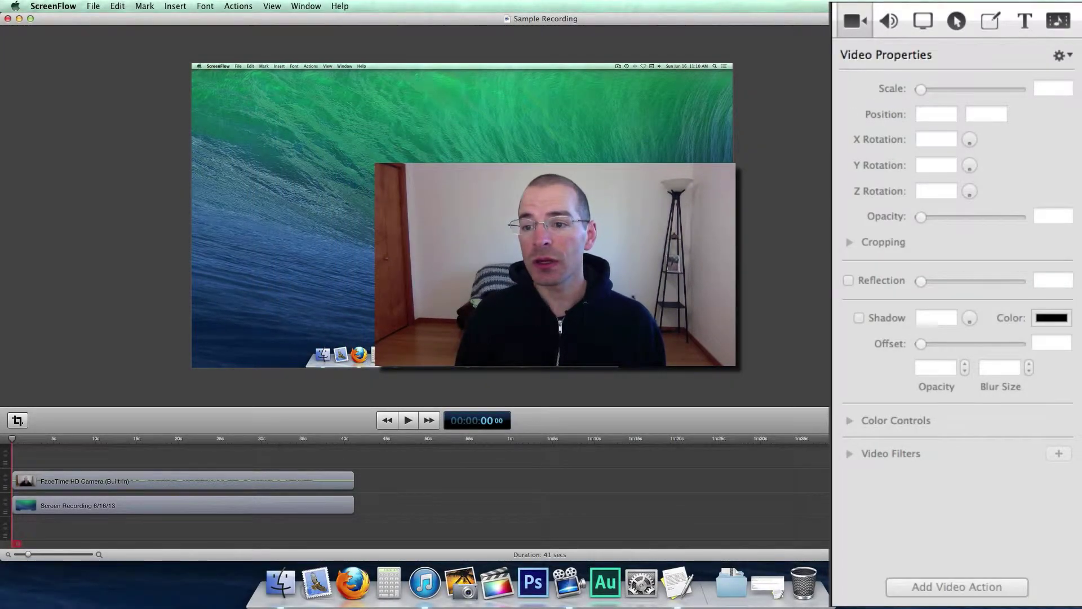
Switch the inspector to audio settings for the FaceTime HD Camera clip.
{"action": "left_click", "coordinate": [889, 25]}
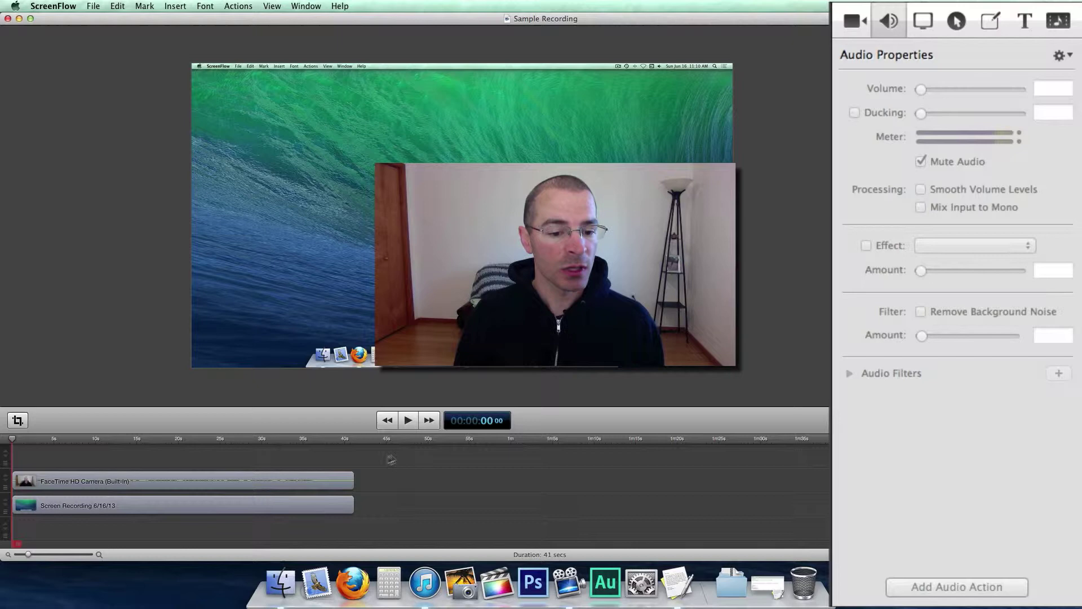
{"action": "left_click", "coordinate": [322, 483]}
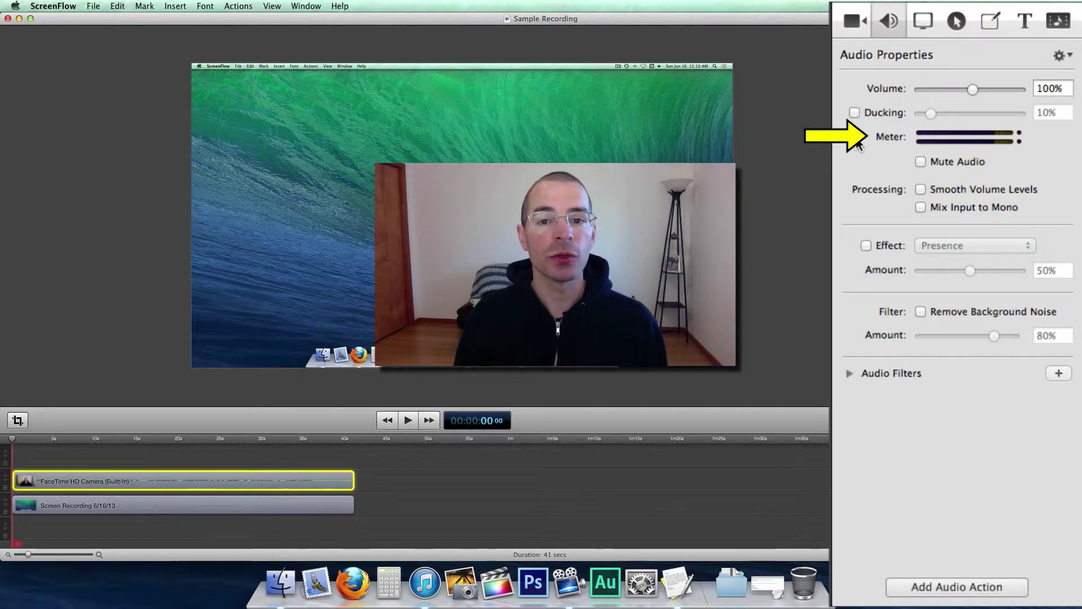
{"action": "left_click", "coordinate": [922, 162]}
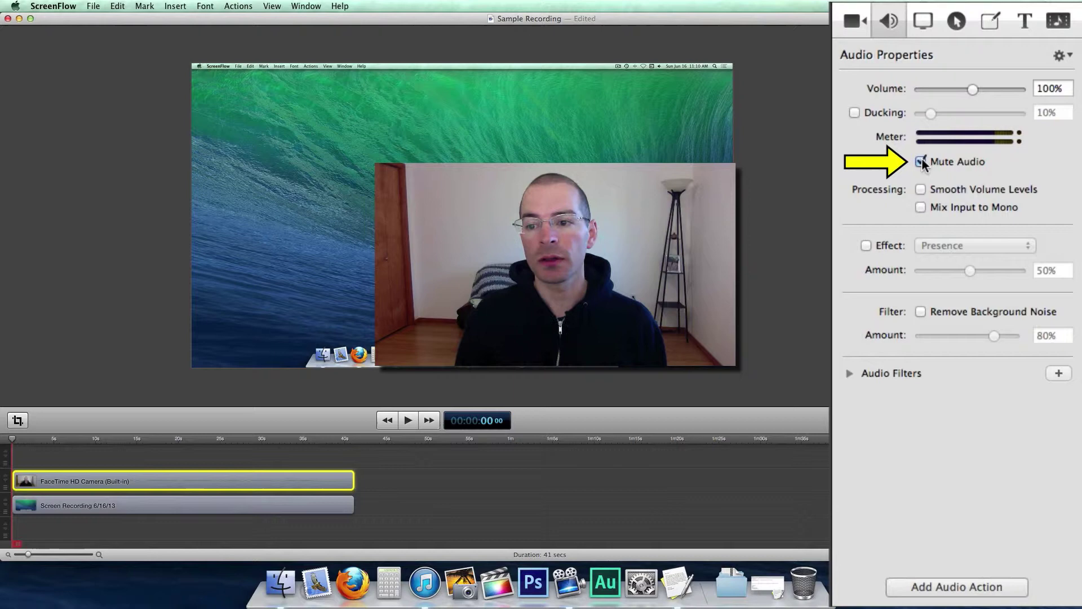
{"action": "left_click", "coordinate": [921, 162]}
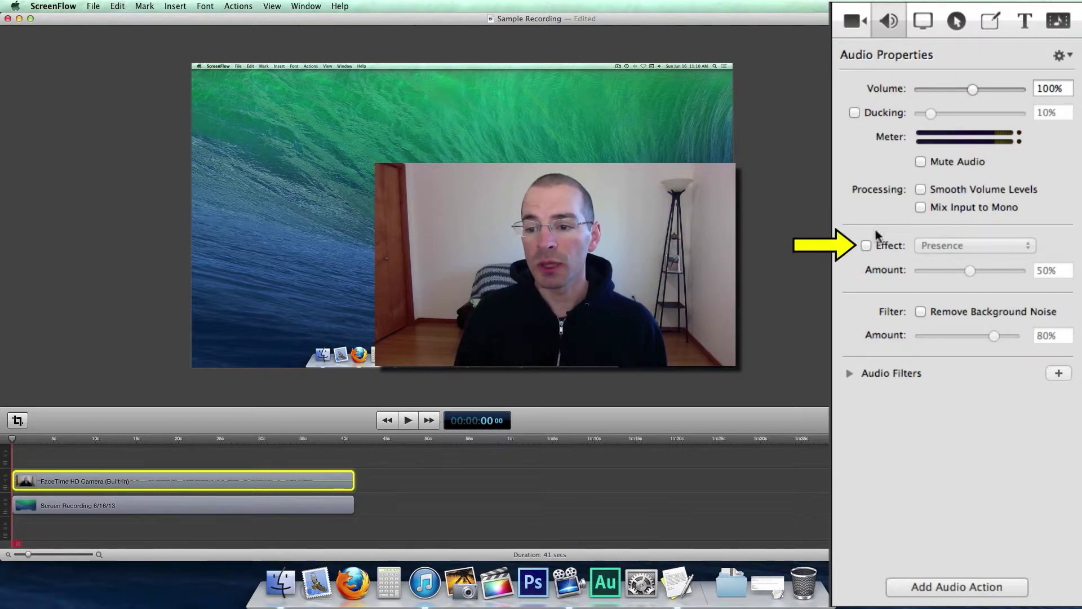
Try the Presence reverb effect and background noise removal, leaving both switched off.
{"action": "left_click", "coordinate": [865, 246]}
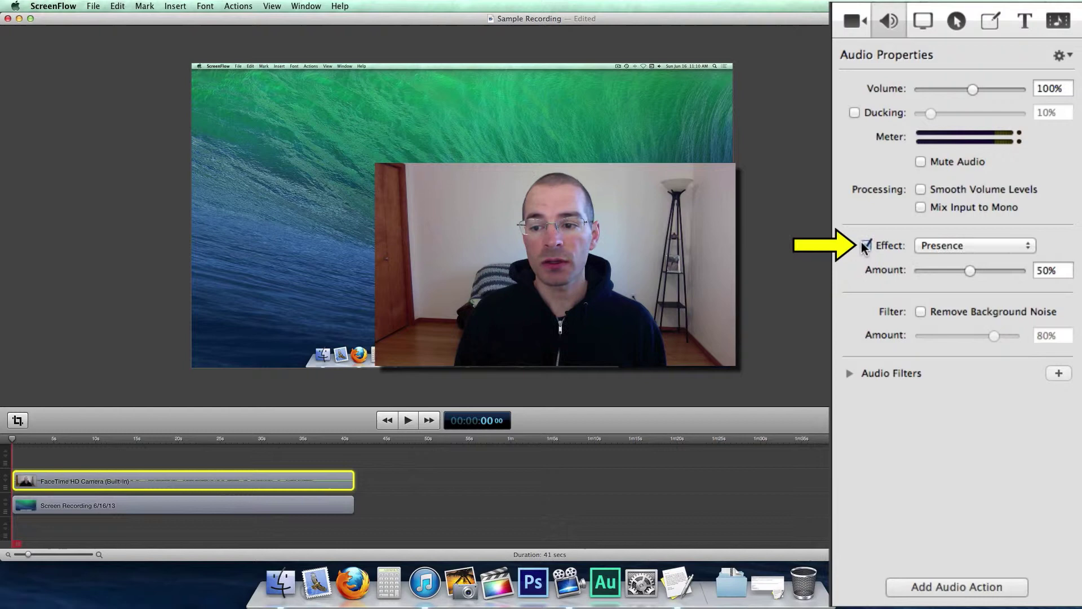
{"action": "left_click", "coordinate": [1004, 247]}
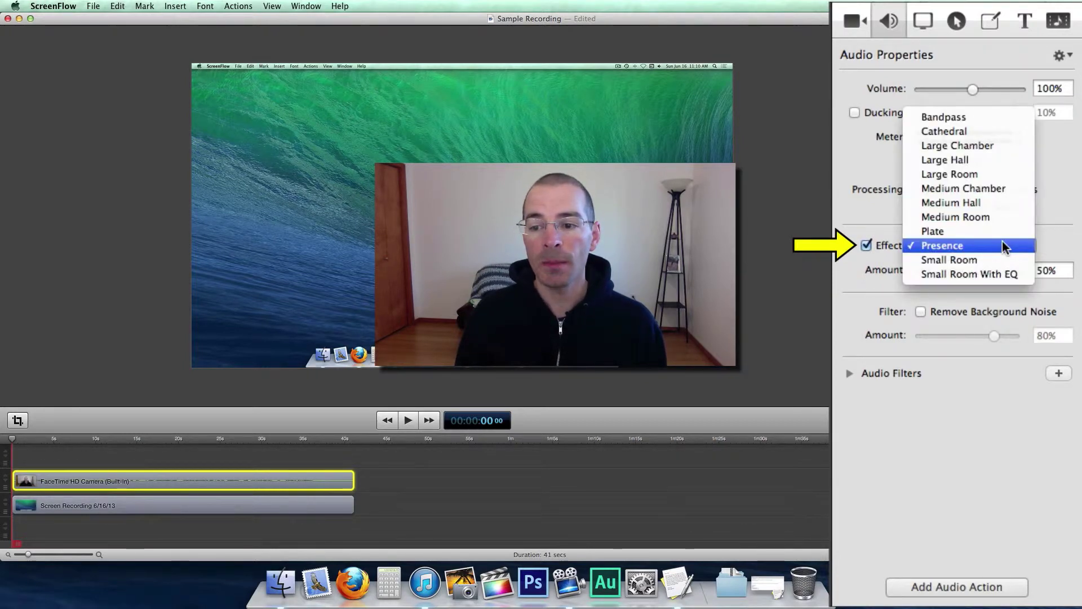
{"action": "left_click", "coordinate": [1002, 245]}
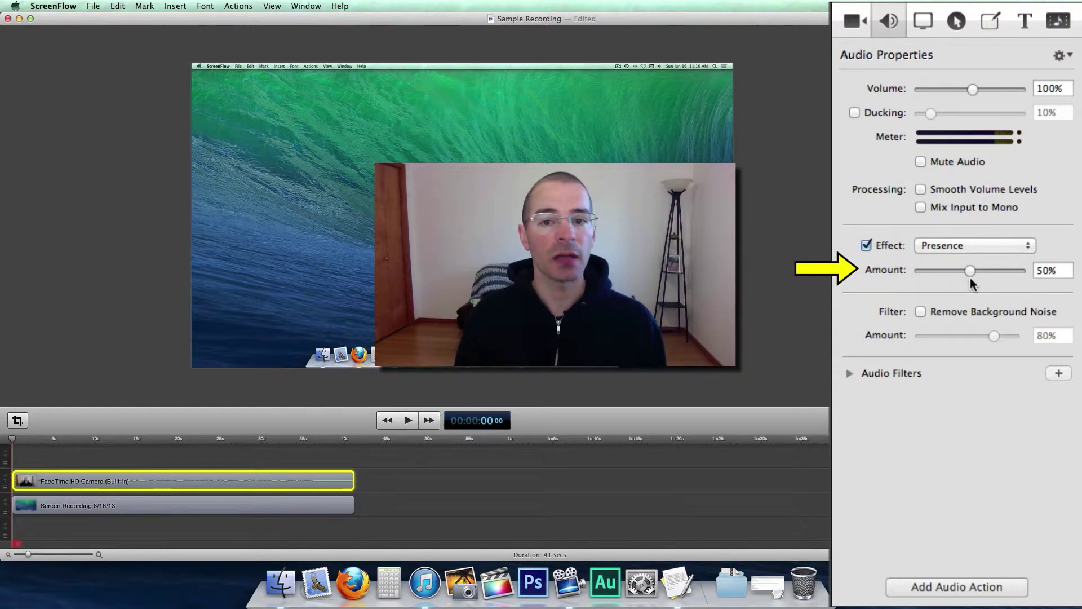
{"action": "left_click", "coordinate": [866, 246]}
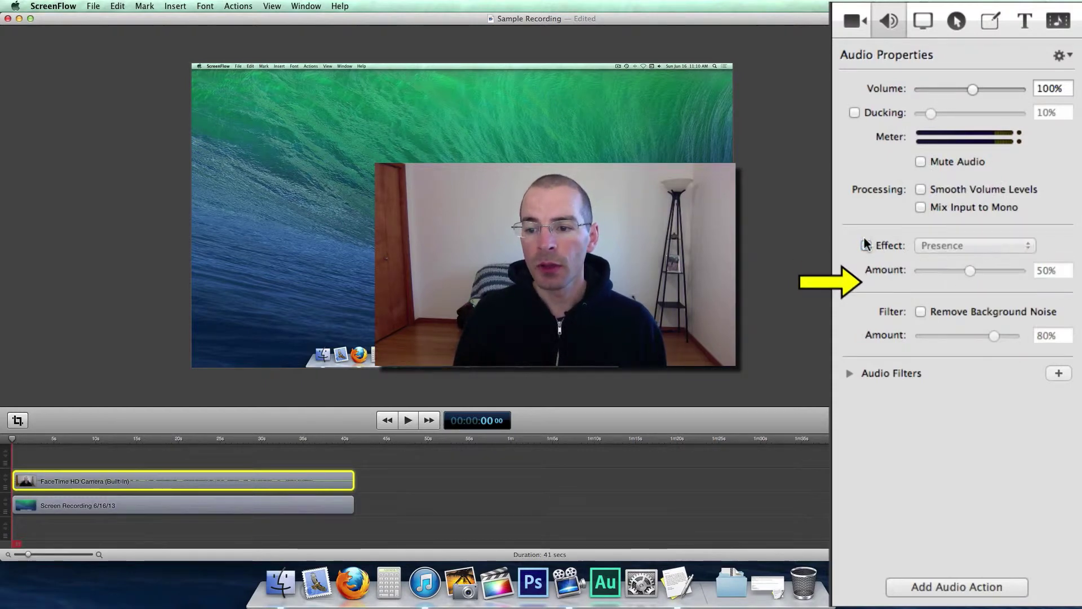
{"action": "left_click", "coordinate": [920, 310]}
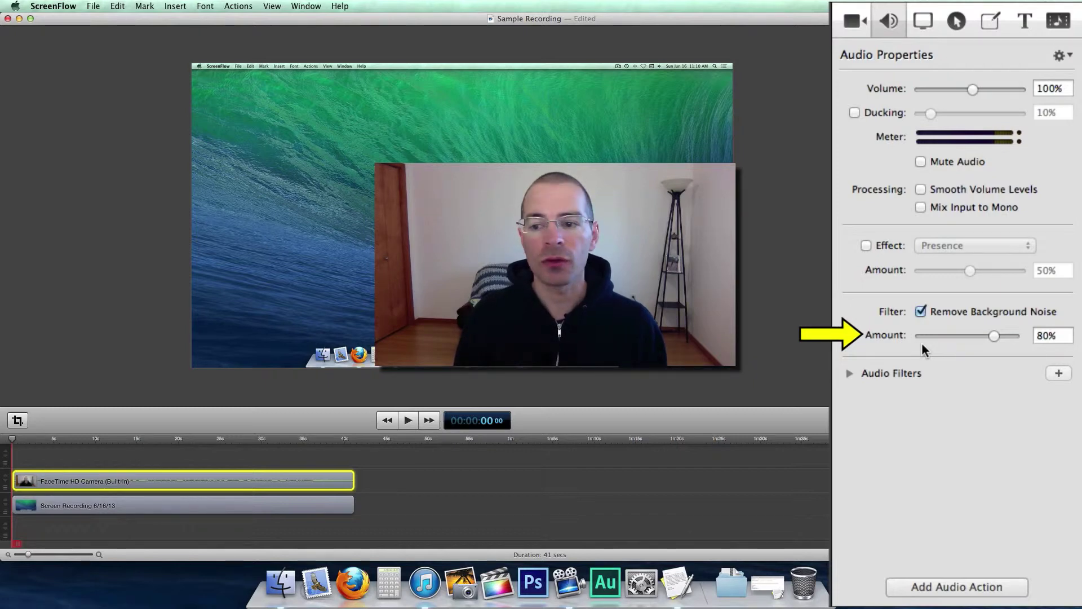
{"action": "left_click", "coordinate": [921, 310]}
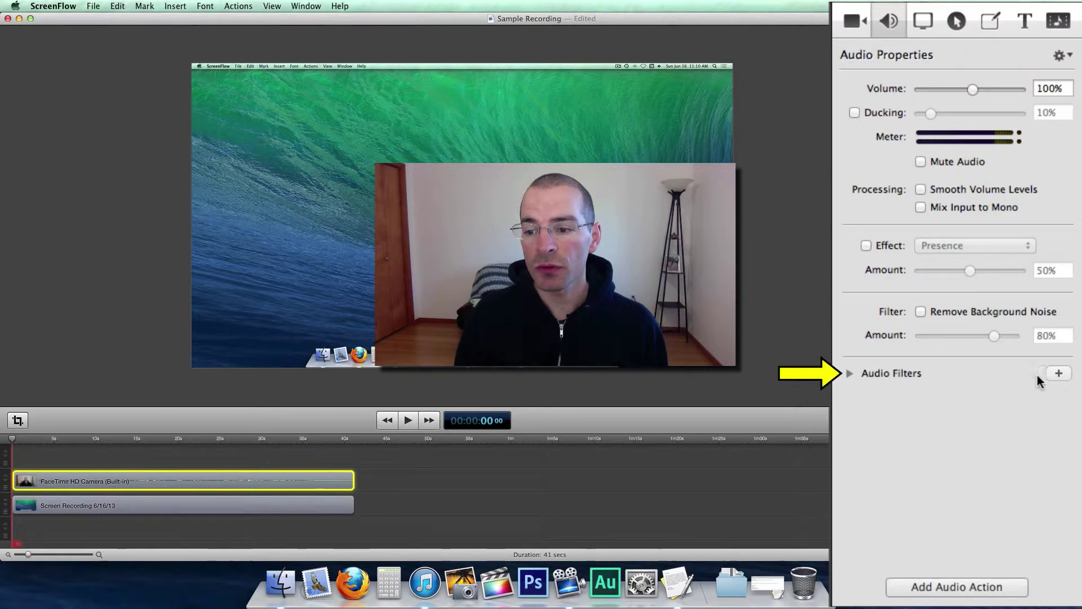
Add the Apple: AUDistortion audio filter to the camera clip, then remove it.
{"action": "left_click", "coordinate": [1058, 374]}
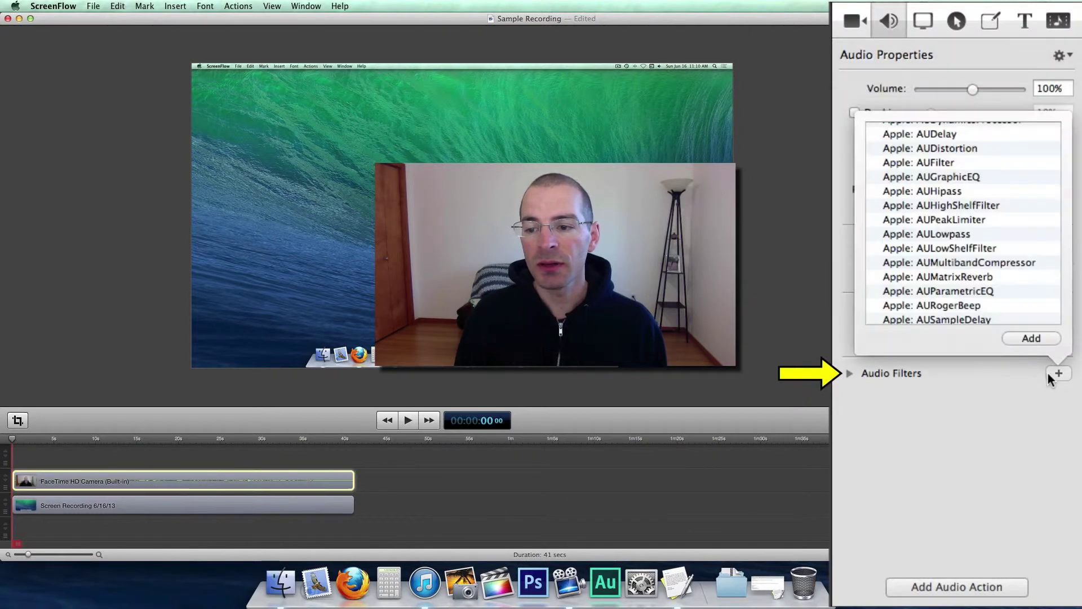
{"action": "scroll", "coordinate": [969, 244], "scroll_direction": "down", "scroll_amount": 1}
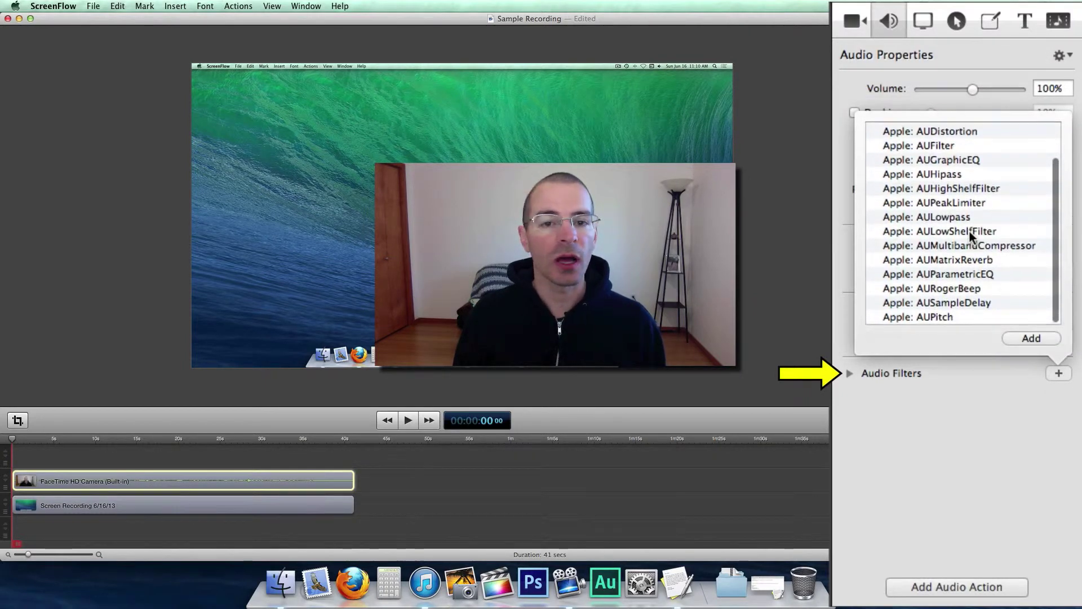
{"action": "scroll", "coordinate": [969, 230], "scroll_direction": "up", "scroll_amount": 2}
{"action": "scroll", "coordinate": [969, 234], "scroll_direction": "up", "scroll_amount": 1}
{"action": "left_click", "coordinate": [958, 159]}
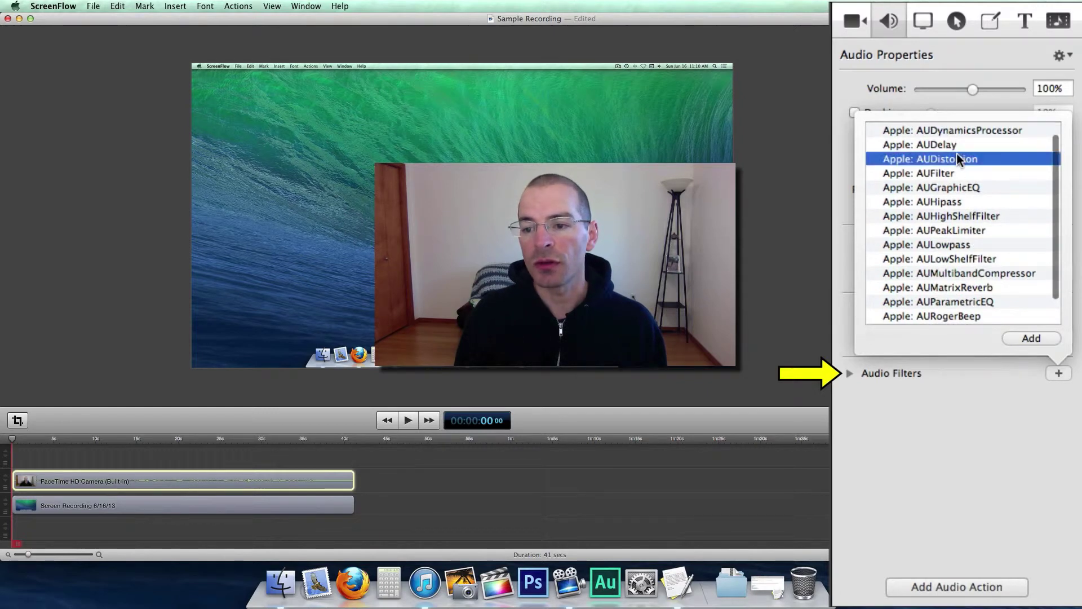
{"action": "left_click", "coordinate": [1040, 338]}
{"action": "scroll", "coordinate": [871, 485], "scroll_direction": "down", "scroll_amount": 3}
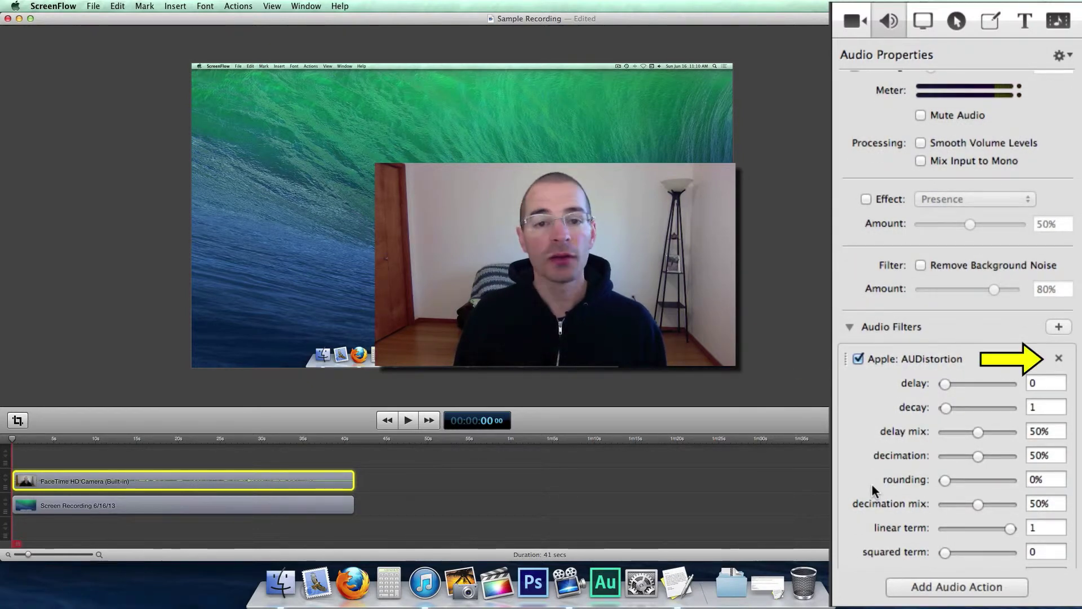
{"action": "left_click", "coordinate": [1059, 359]}
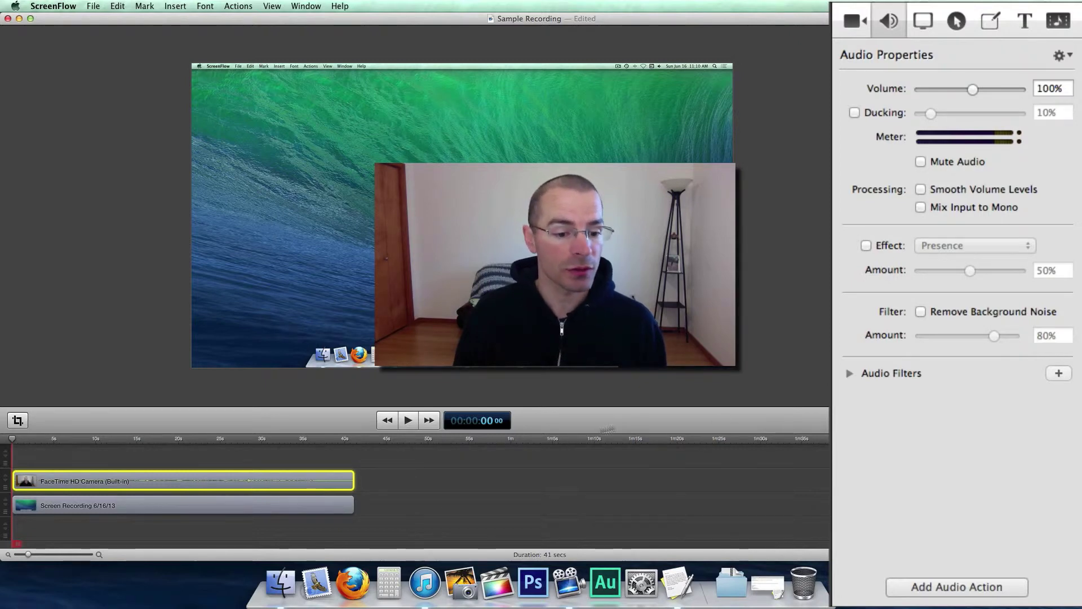
Zoom the timeline in and add an audio action ending at the 30-second playhead.
{"action": "left_click", "coordinate": [261, 443]}
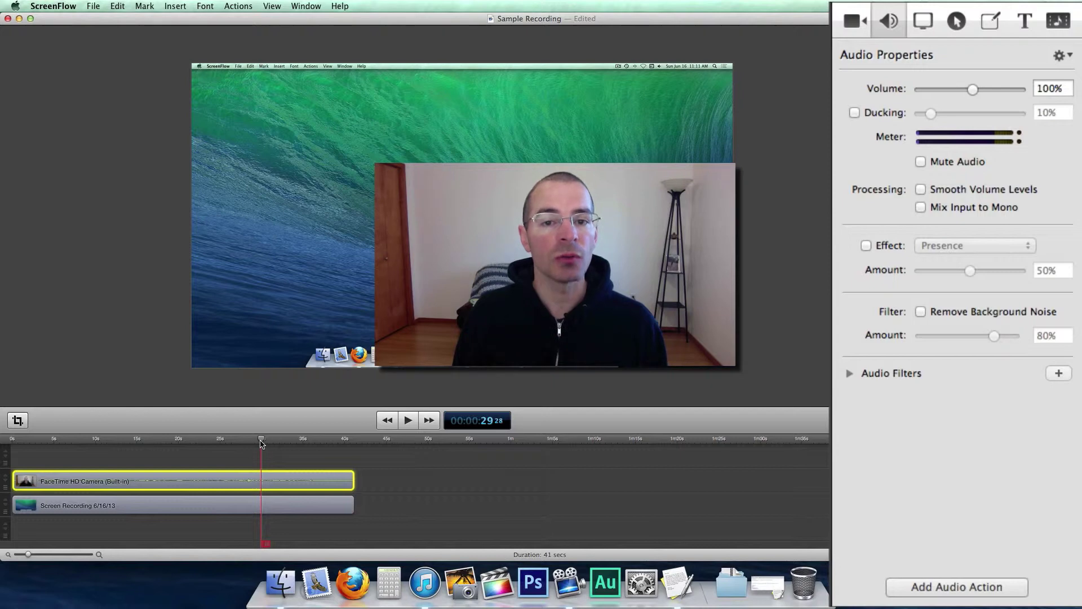
{"action": "left_click", "coordinate": [98, 555]}
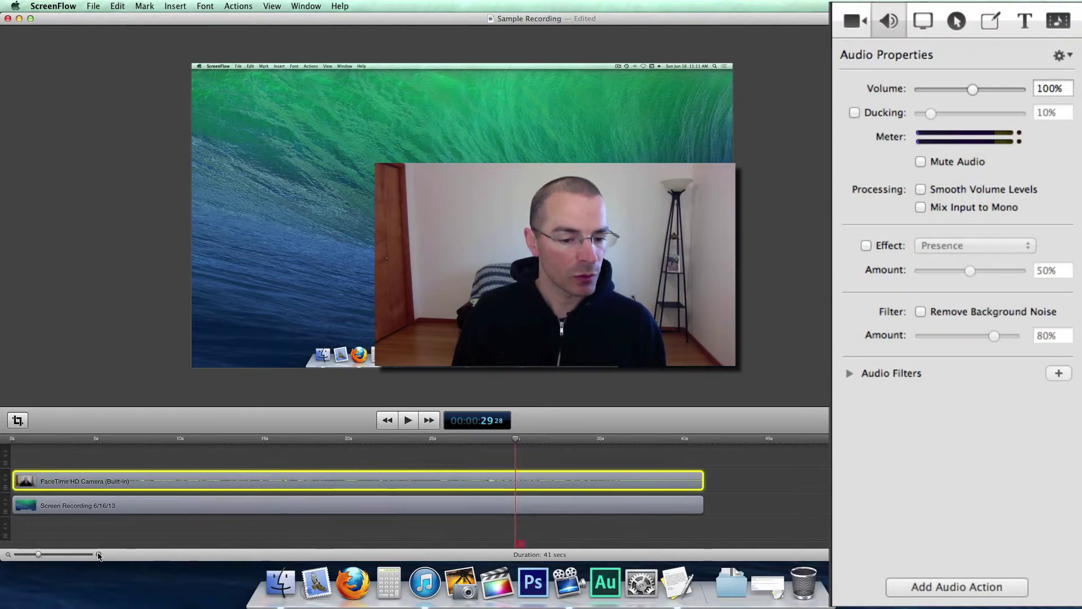
{"action": "left_click", "coordinate": [99, 555]}
{"action": "left_click", "coordinate": [99, 555]}
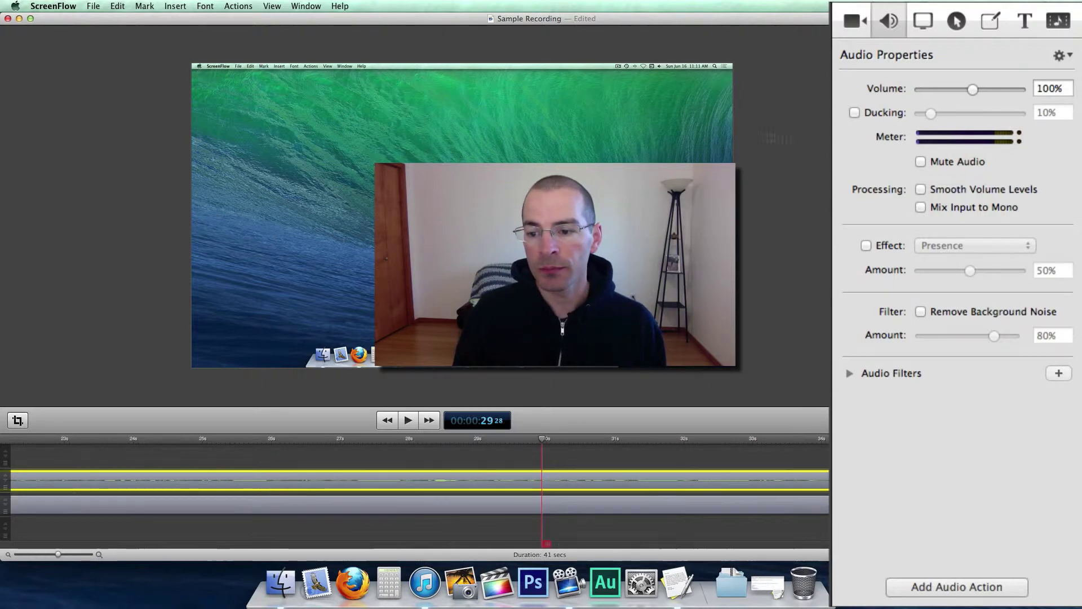
{"action": "left_click", "coordinate": [900, 589]}
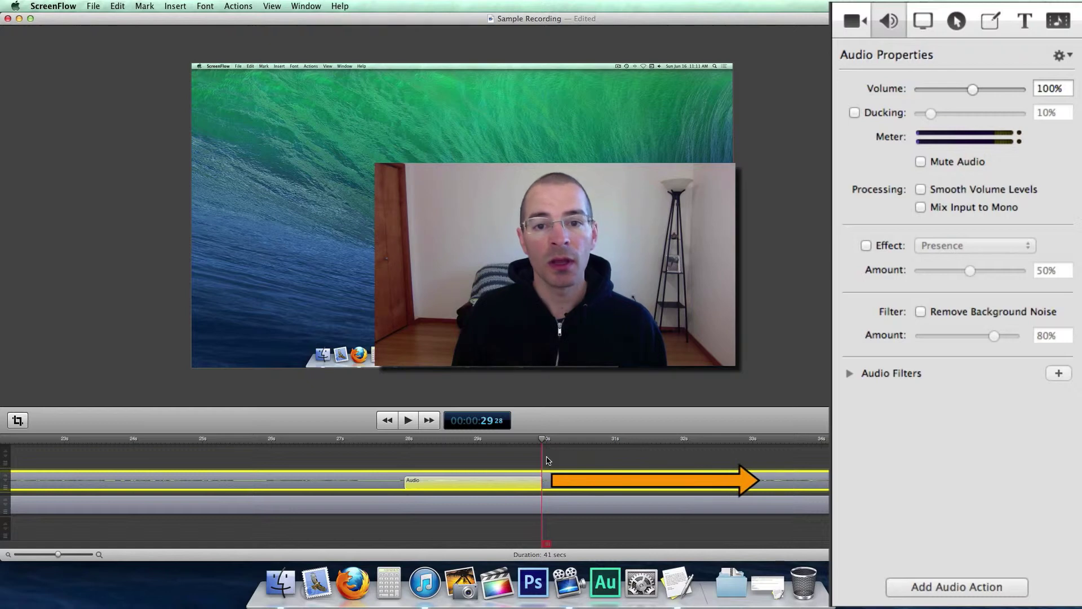
Set the audio action's ending volume to 0 and play the fade from 27 seconds.
{"action": "left_click", "coordinate": [405, 441]}
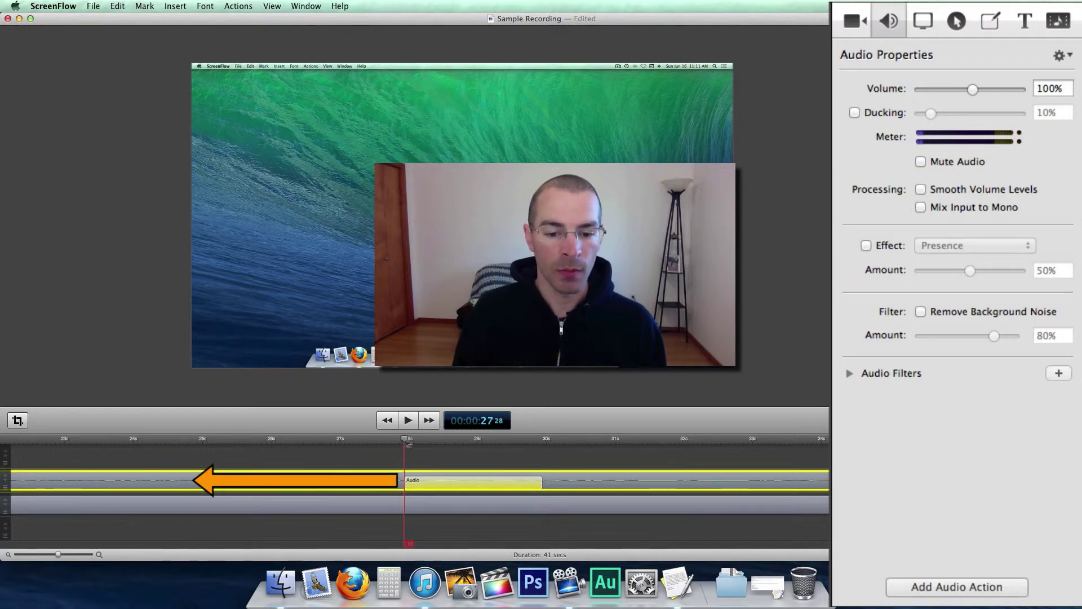
{"action": "left_click", "coordinate": [543, 440]}
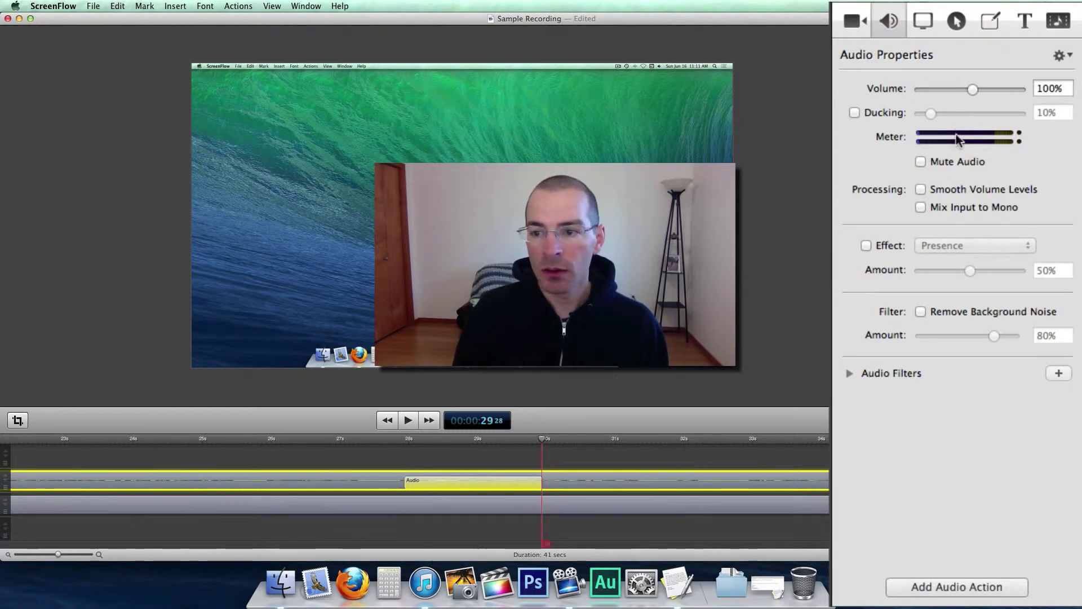
{"action": "left_click_drag", "start_coordinate": [976, 88], "coordinate": [909, 87]}
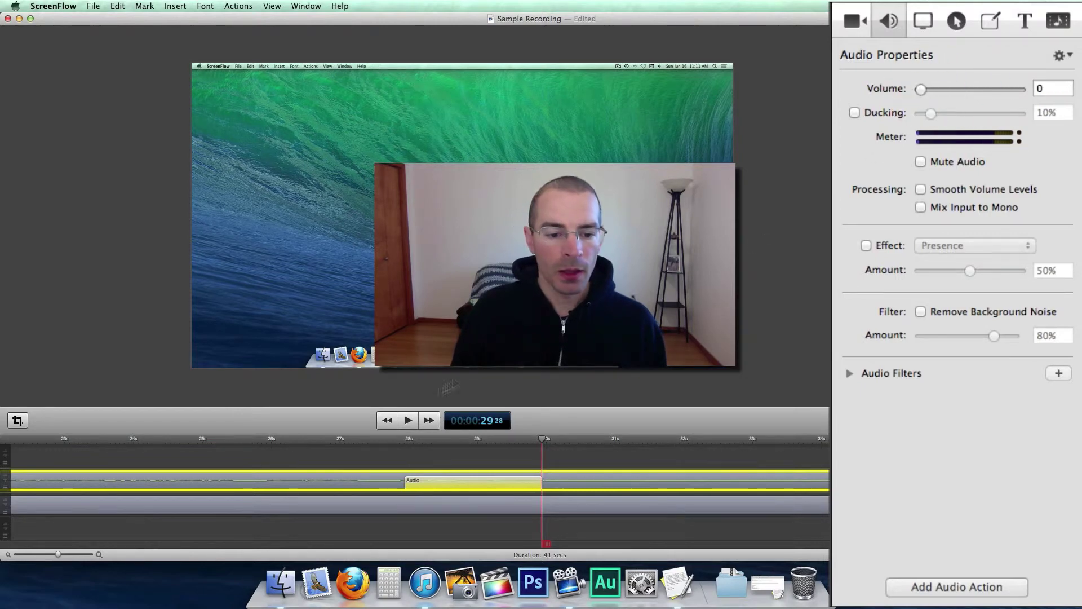
{"action": "left_click", "coordinate": [361, 443]}
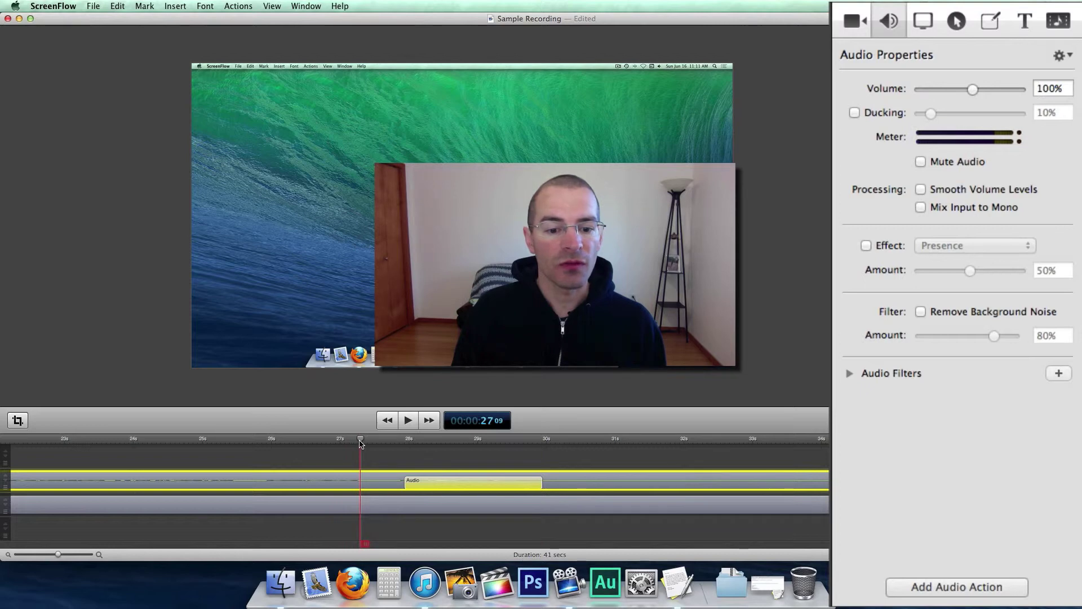
{"action": "left_click", "coordinate": [407, 426]}
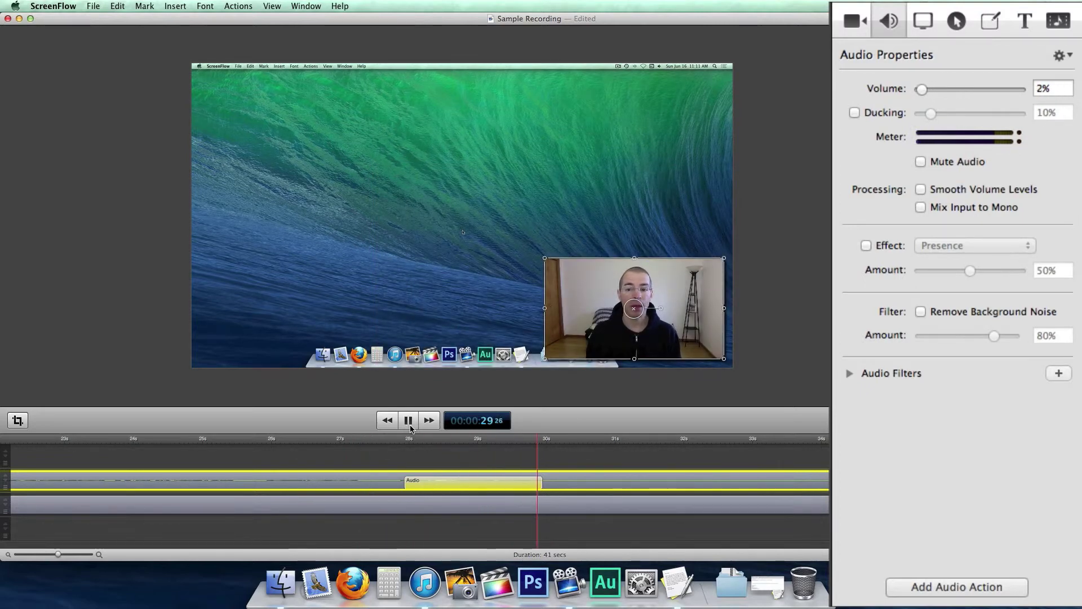
Stop playback and drag the audio action earlier to begin around 27.5 seconds.
{"action": "left_click", "coordinate": [409, 426]}
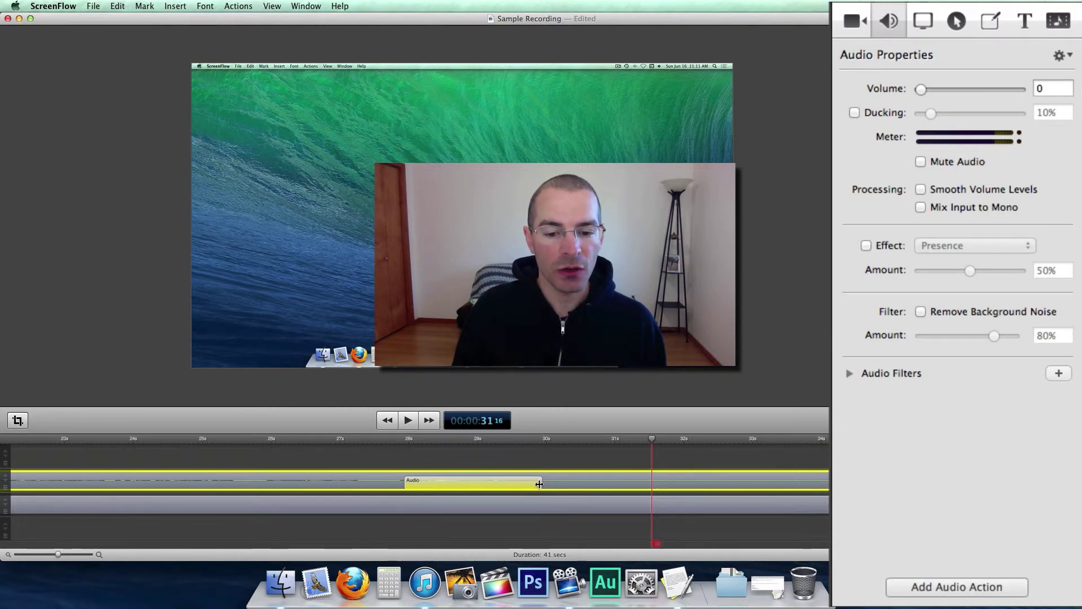
{"action": "mouse_move", "coordinate": [539, 484]}
{"action": "left_mouse_down"}
{"action": "mouse_move", "coordinate": [592, 483]}
{"action": "mouse_move", "coordinate": [519, 483]}
{"action": "left_mouse_up"}
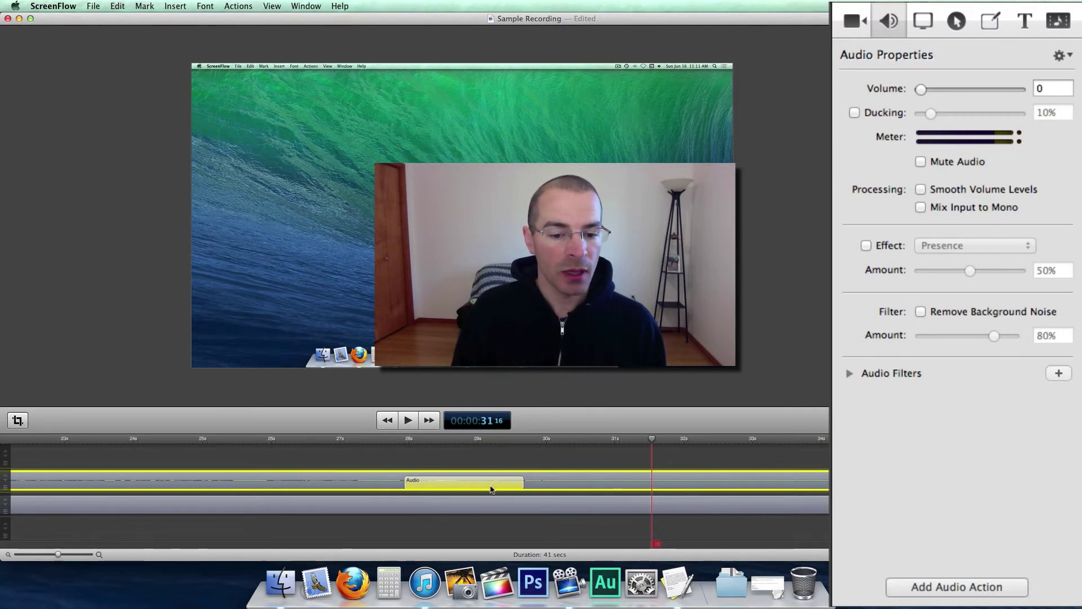
{"action": "left_click_drag", "start_coordinate": [482, 488], "coordinate": [451, 479]}
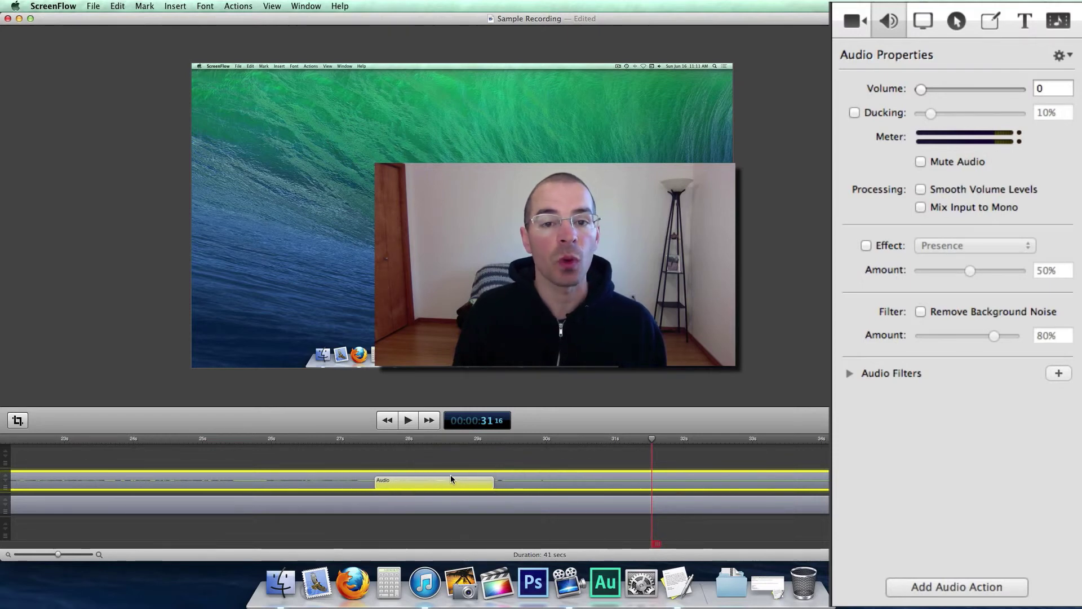
{"action": "key", "text": "super+alt+i"}
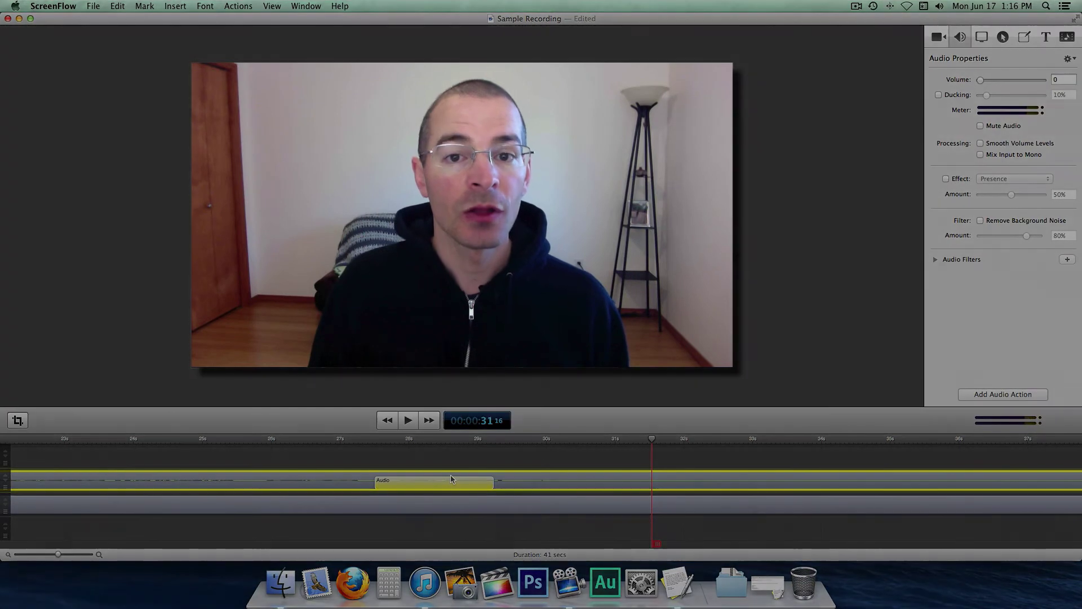